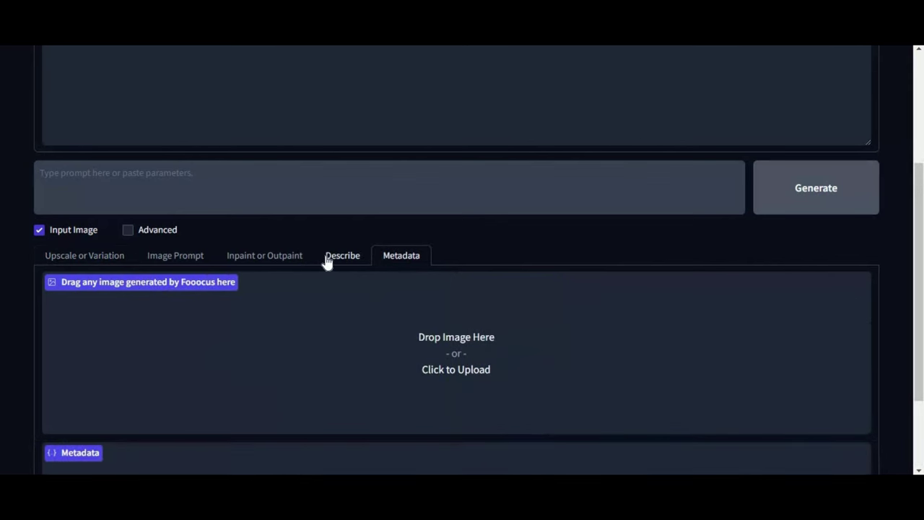
- Enable input-image mode and review the Inpaint or Outpaint Method and Outpaint Direction options
{"action": "left_click", "coordinate": [325, 260]}
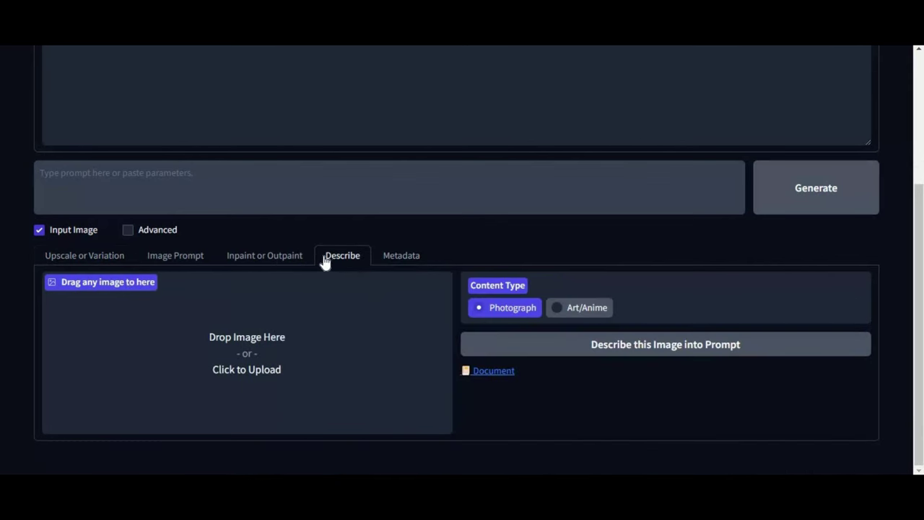
{"action": "left_click", "coordinate": [273, 257]}
{"action": "scroll", "coordinate": [265, 257], "scroll_direction": "down", "scroll_amount": 2}
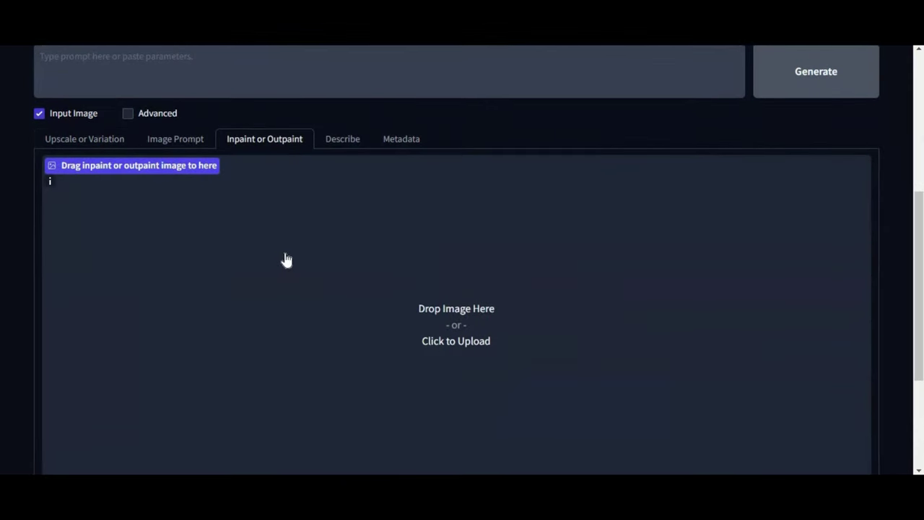
{"action": "scroll", "coordinate": [286, 260], "scroll_direction": "down", "scroll_amount": 3}
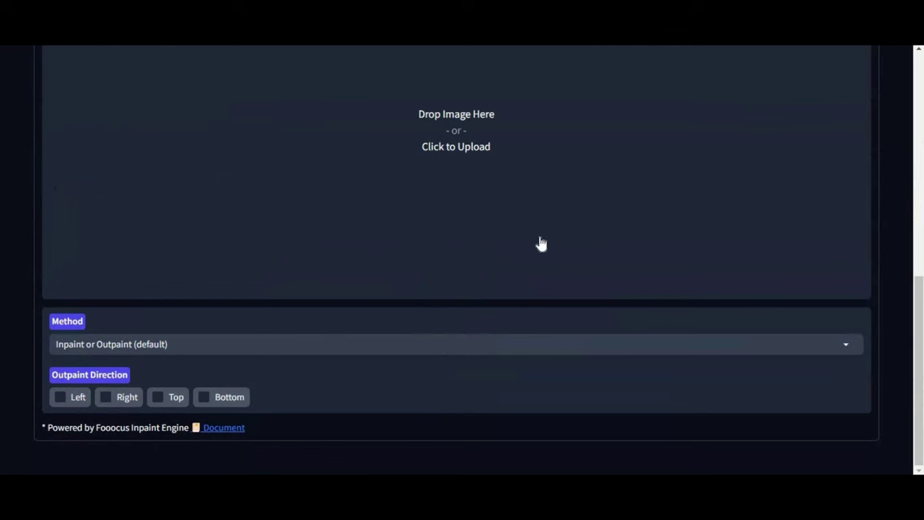
{"action": "scroll", "coordinate": [539, 244], "scroll_direction": "up", "scroll_amount": 10}
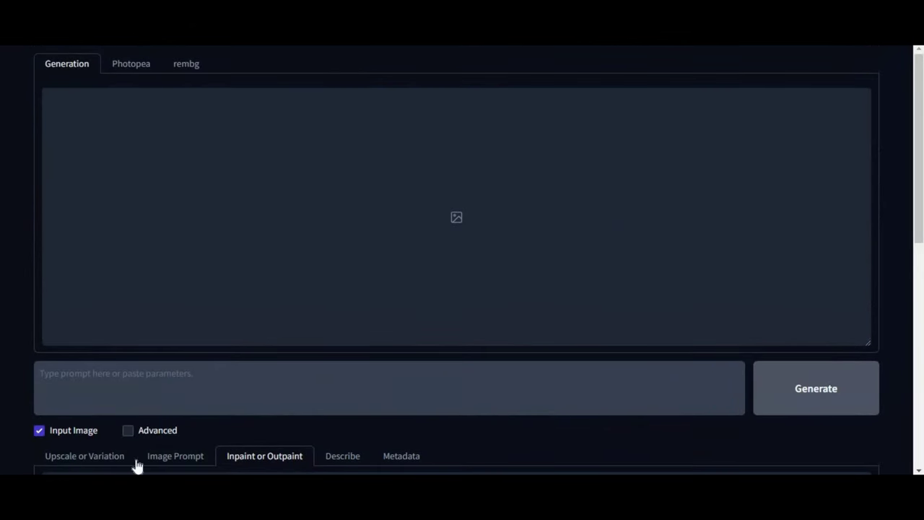
{"action": "scroll", "coordinate": [209, 377], "scroll_direction": "down", "scroll_amount": 1}
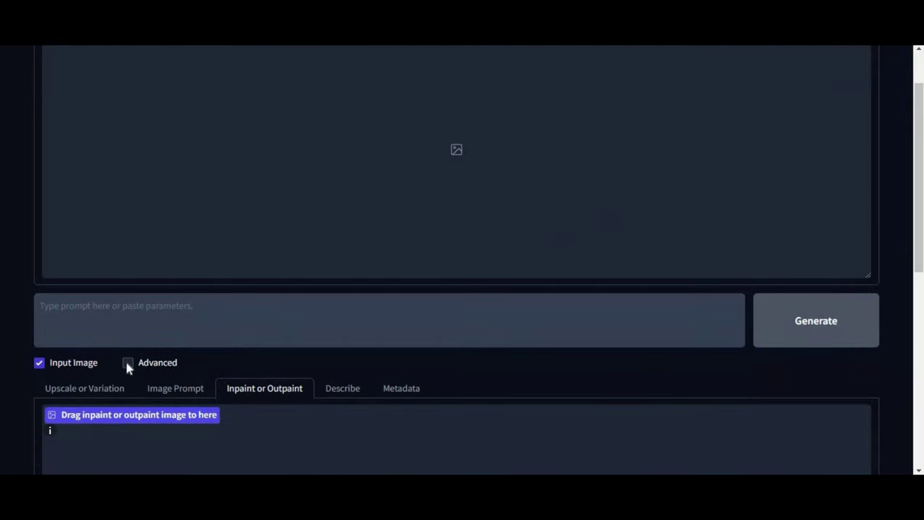
- Turn on Advanced and review the Performance, Preset, Aspect Ratios and Negative Prompt settings
{"action": "left_click", "coordinate": [128, 363]}
{"action": "scroll", "coordinate": [689, 282], "scroll_direction": "up", "scroll_amount": 1}
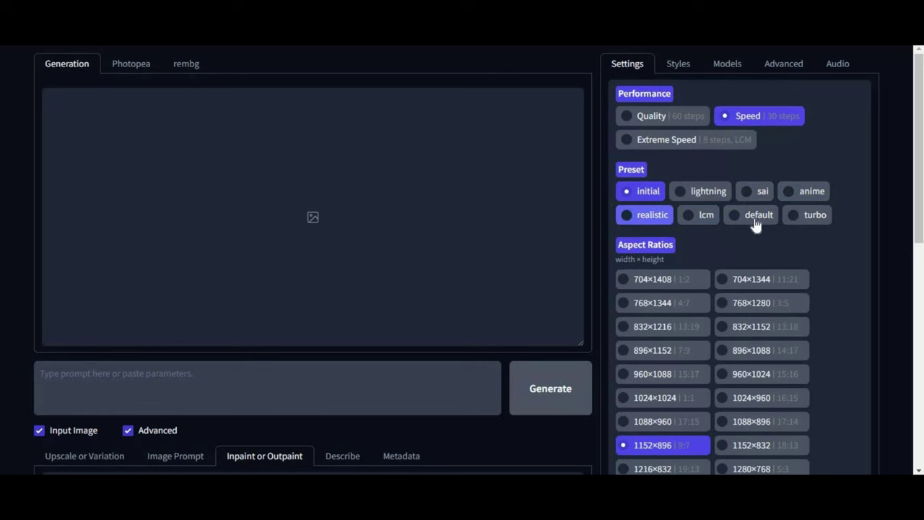
{"action": "scroll", "coordinate": [787, 213], "scroll_direction": "down", "scroll_amount": 3}
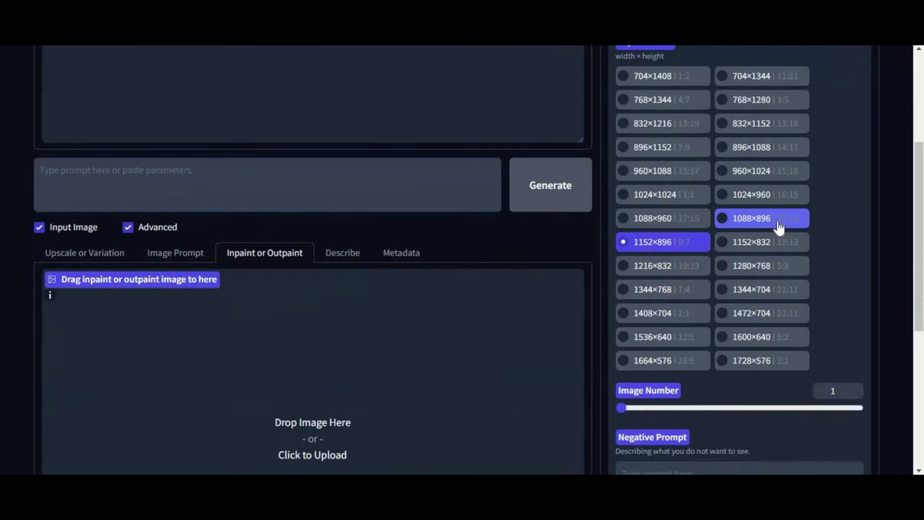
{"action": "scroll", "coordinate": [778, 228], "scroll_direction": "up", "scroll_amount": 2}
{"action": "scroll", "coordinate": [778, 228], "scroll_direction": "down", "scroll_amount": 2}
{"action": "scroll", "coordinate": [779, 229], "scroll_direction": "down", "scroll_amount": 2}
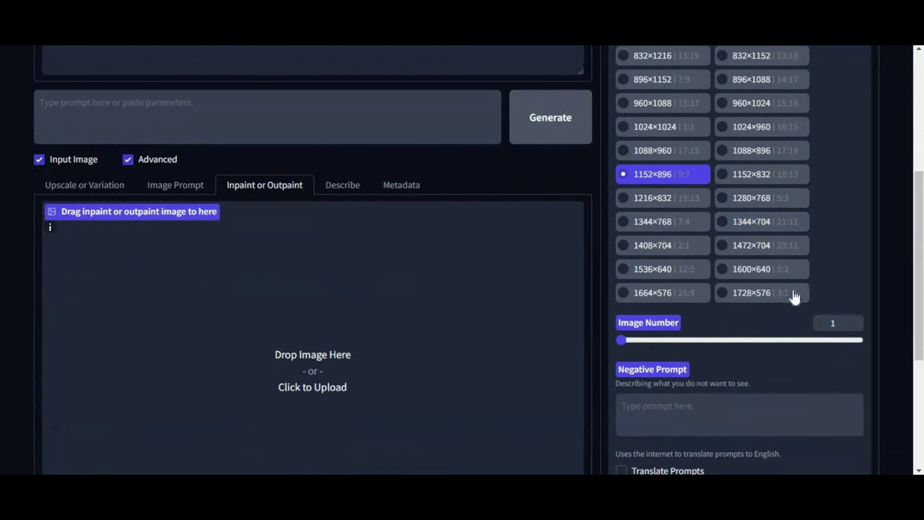
{"action": "scroll", "coordinate": [795, 294], "scroll_direction": "down", "scroll_amount": 2}
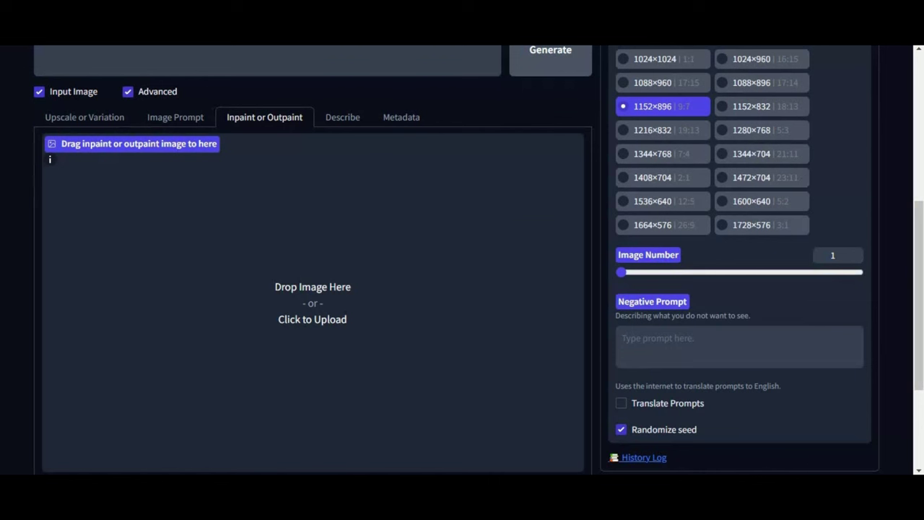
{"action": "scroll", "coordinate": [763, 345], "scroll_direction": "up", "scroll_amount": 5}
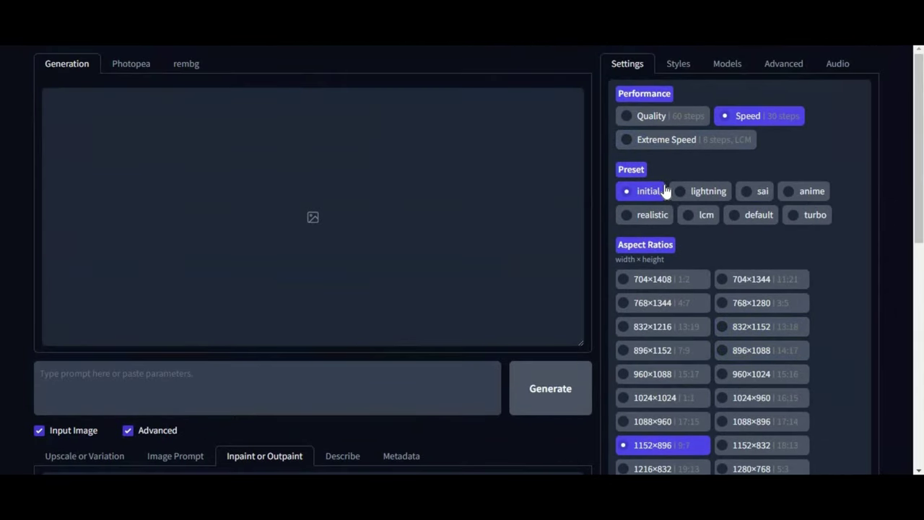
- Browse the Styles list with Fooocus V2, Enhance and Sharp checked, previewing MRE Spontaneous Picture
{"action": "left_click", "coordinate": [678, 63]}
{"action": "mouse_move", "coordinate": [707, 312]}
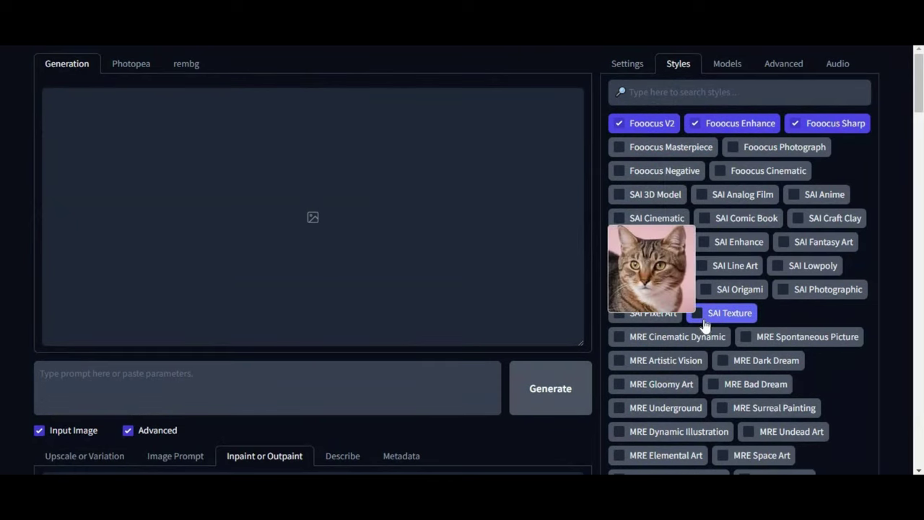
{"action": "scroll", "coordinate": [704, 325], "scroll_direction": "down", "scroll_amount": 1}
{"action": "scroll", "coordinate": [704, 325], "scroll_direction": "down", "scroll_amount": 1}
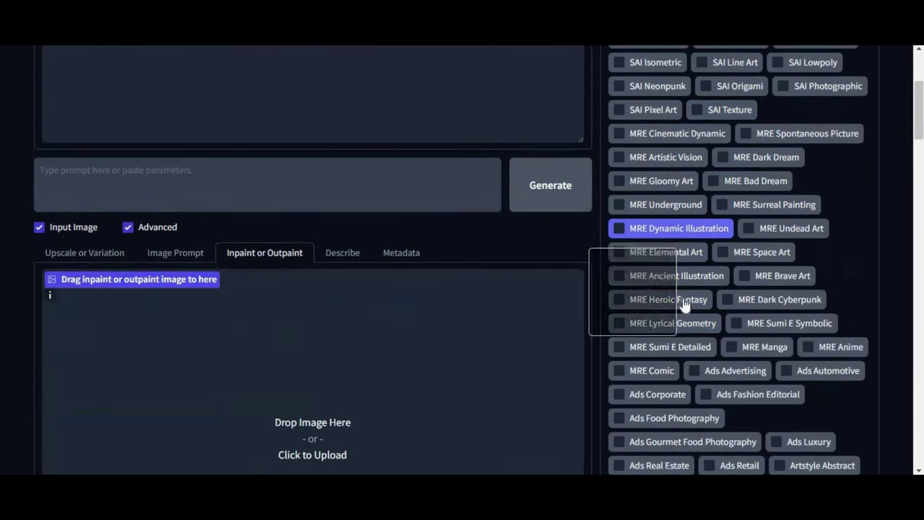
{"action": "scroll", "coordinate": [864, 336], "scroll_direction": "down", "scroll_amount": 4}
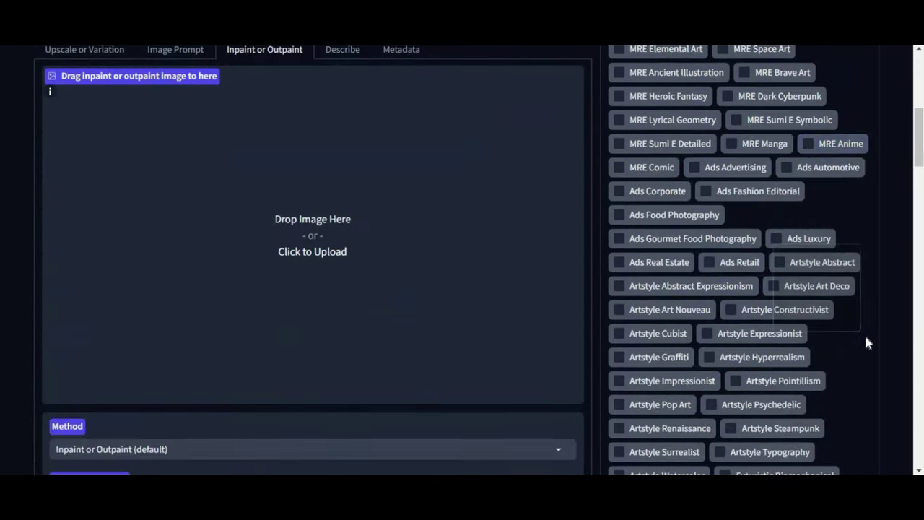
{"action": "scroll", "coordinate": [866, 341], "scroll_direction": "up", "scroll_amount": 6}
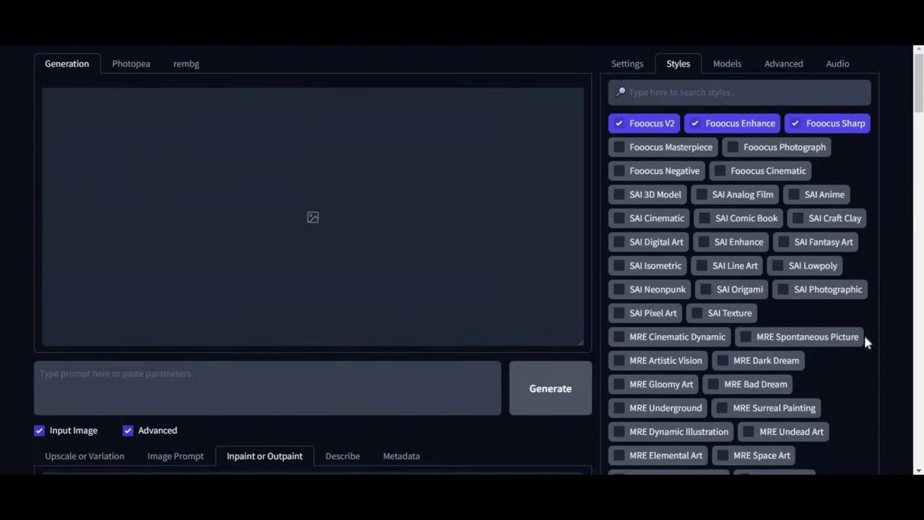
{"action": "left_click", "coordinate": [859, 337]}
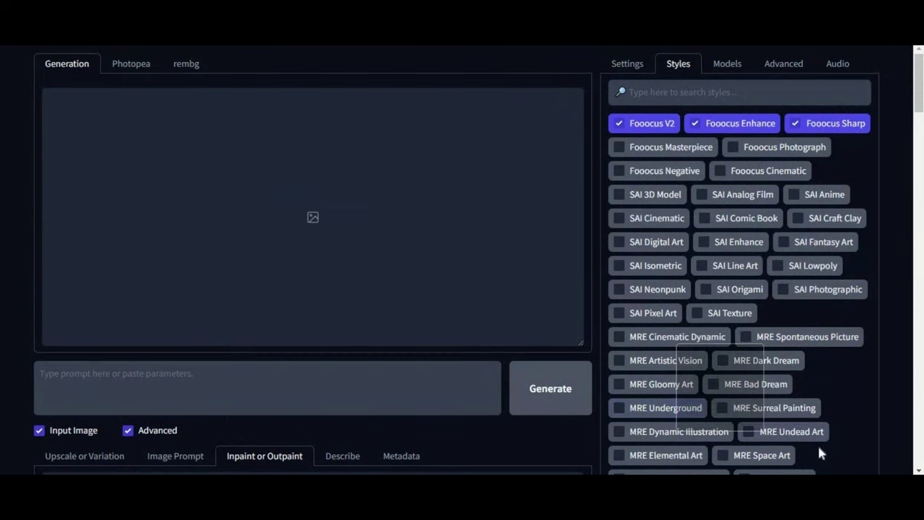
- Check the base model list, keeping FluentlyXL-v3.safetensors with the sd_xl_offset_example LoRA
{"action": "left_click", "coordinate": [730, 64]}
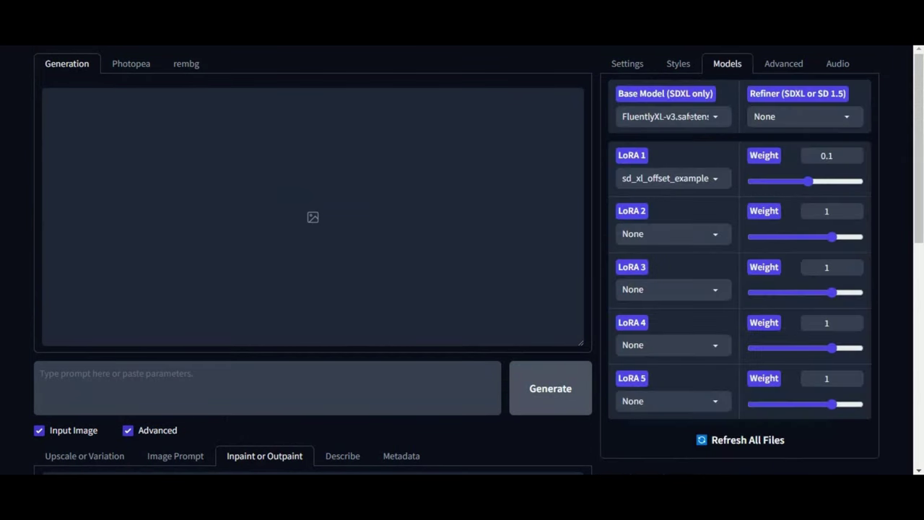
{"action": "left_click", "coordinate": [712, 120]}
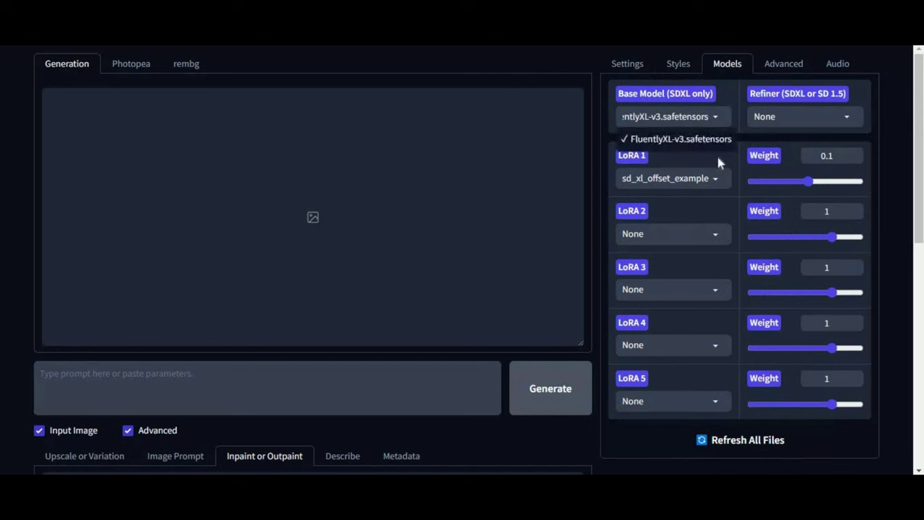
{"action": "left_click", "coordinate": [683, 209]}
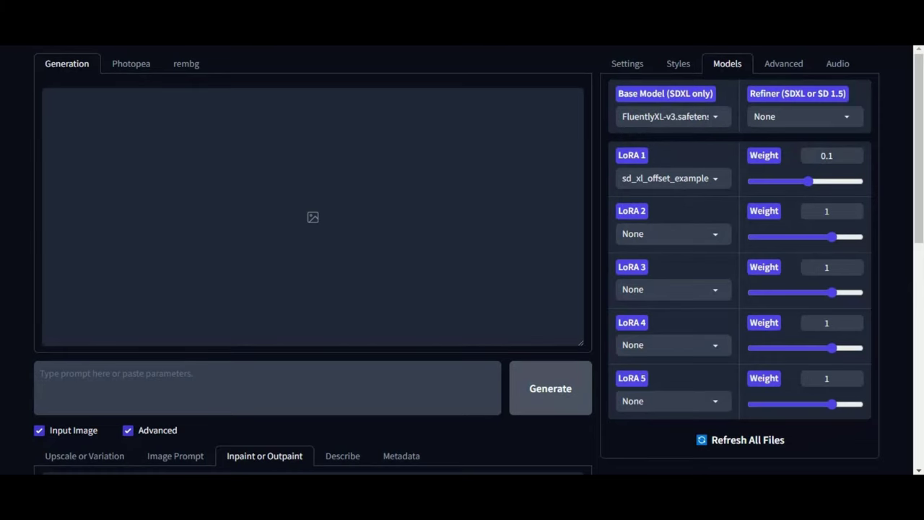
- Visit the built-in Photopea editor, then switch to the rembg background-removal page
{"action": "left_click", "coordinate": [121, 71]}
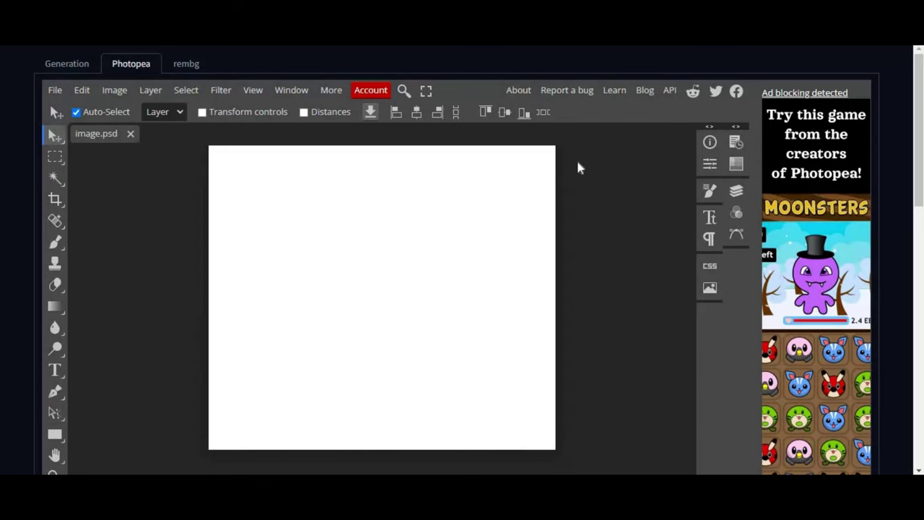
{"action": "left_click", "coordinate": [185, 63]}
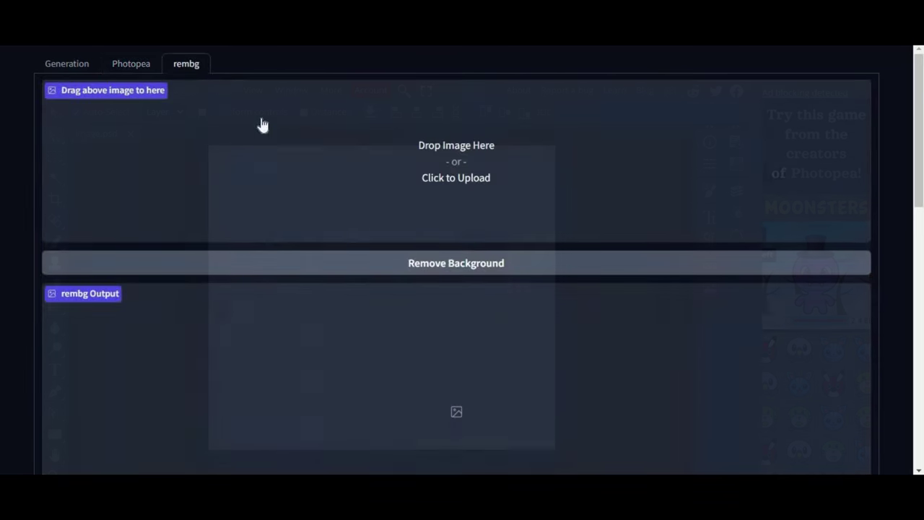
- Upload 03.jpg to rembg and remove its background
{"action": "scroll", "coordinate": [327, 225], "scroll_direction": "down", "scroll_amount": 2}
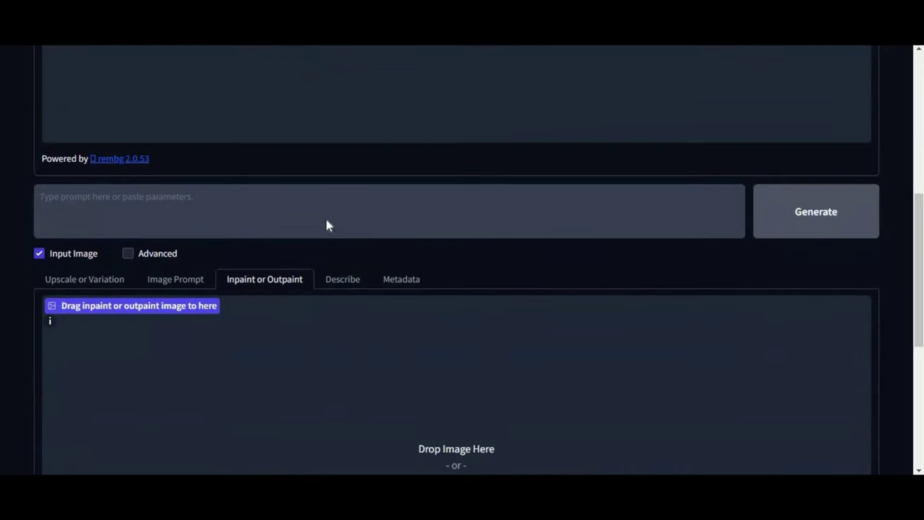
{"action": "scroll", "coordinate": [326, 226], "scroll_direction": "up", "scroll_amount": 2}
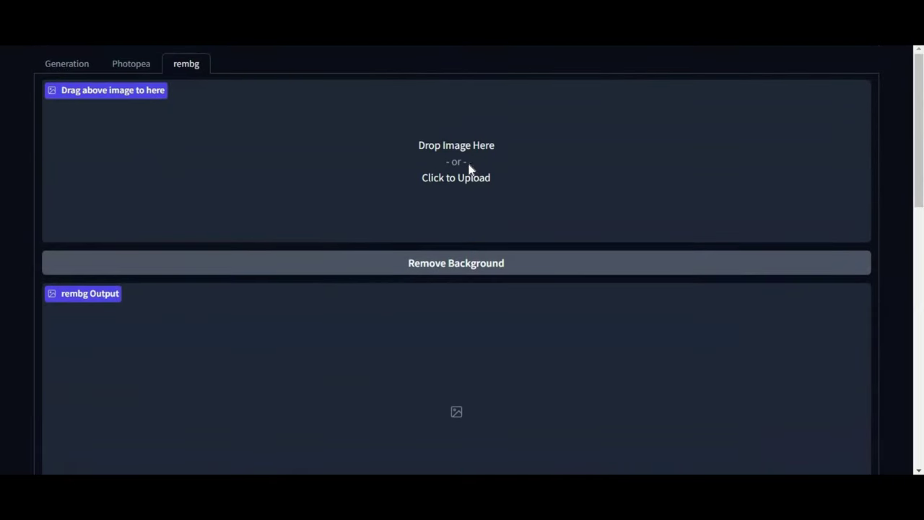
{"action": "left_click", "coordinate": [469, 171]}
{"action": "left_click_drag", "start_coordinate": [448, 129], "coordinate": [449, 196]}
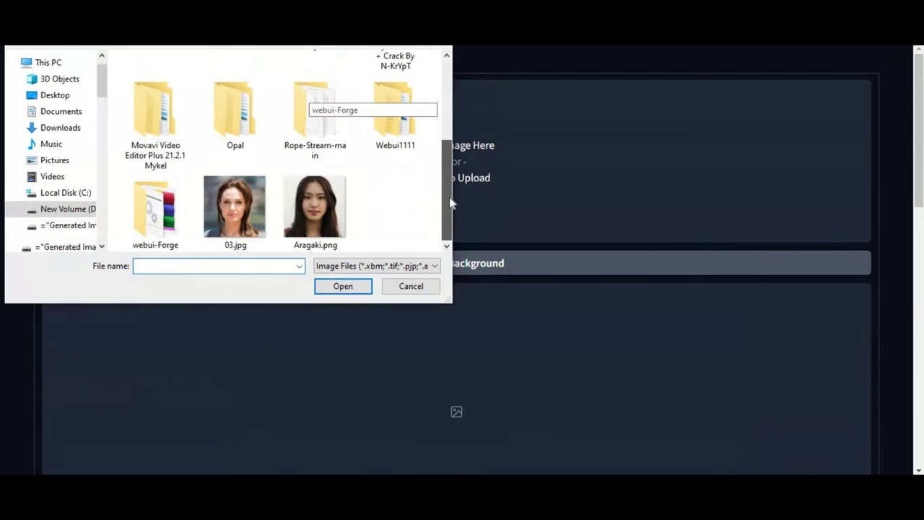
{"action": "left_click", "coordinate": [222, 231]}
{"action": "double_click", "coordinate": [222, 231]}
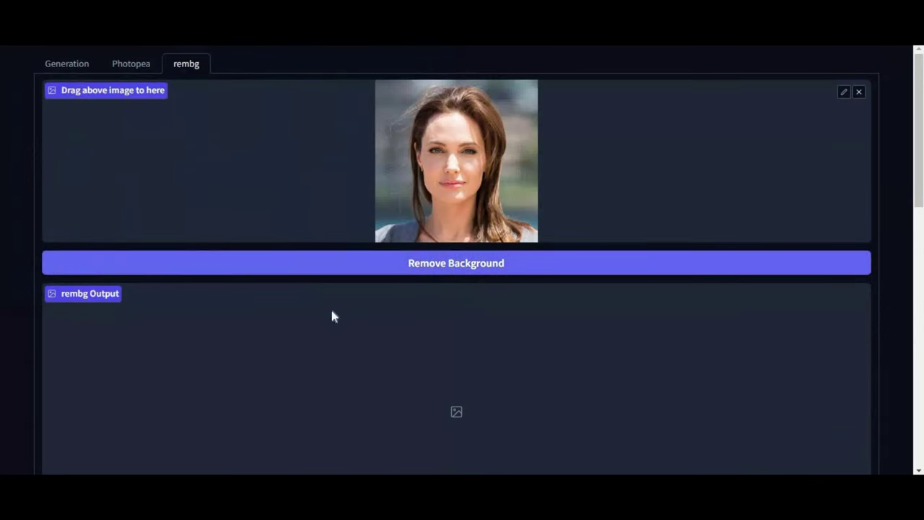
{"action": "left_click", "coordinate": [433, 265]}
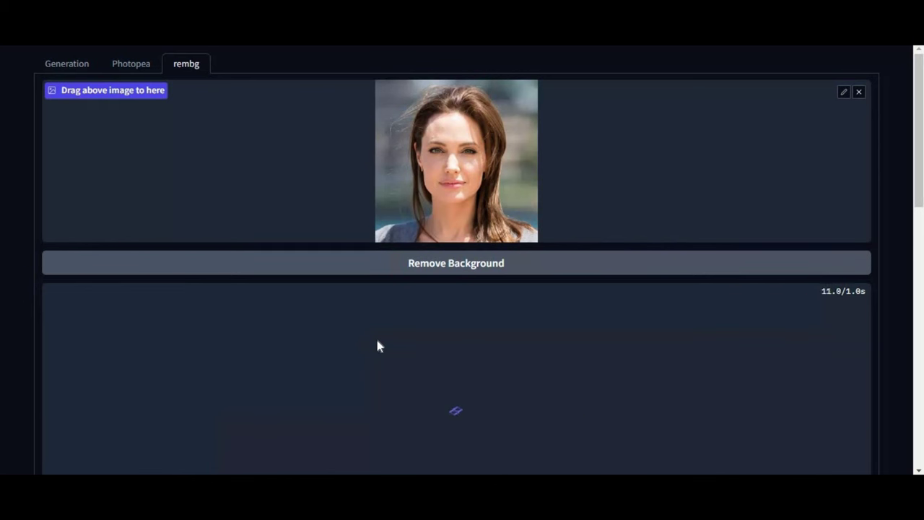
- Look over the background-removed portrait output
{"action": "scroll", "coordinate": [377, 345], "scroll_direction": "down", "scroll_amount": 3}
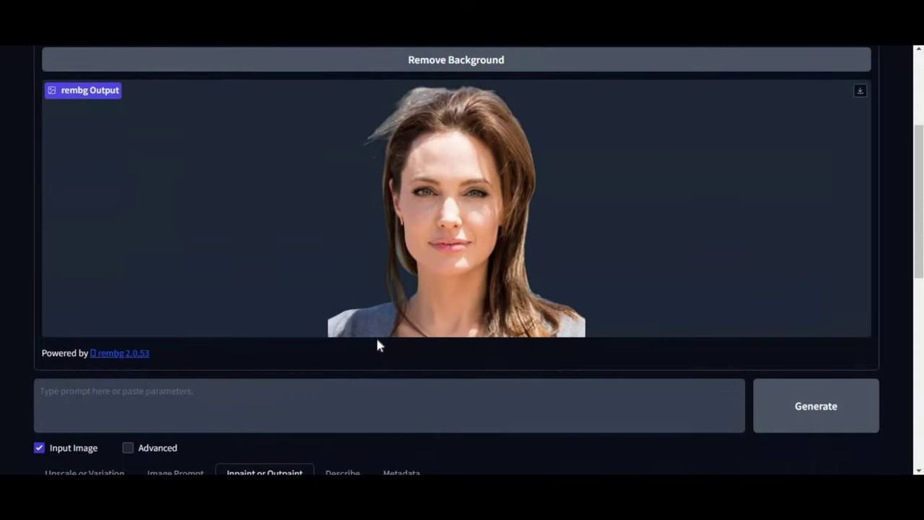
{"action": "scroll", "coordinate": [377, 345], "scroll_direction": "up", "scroll_amount": 2}
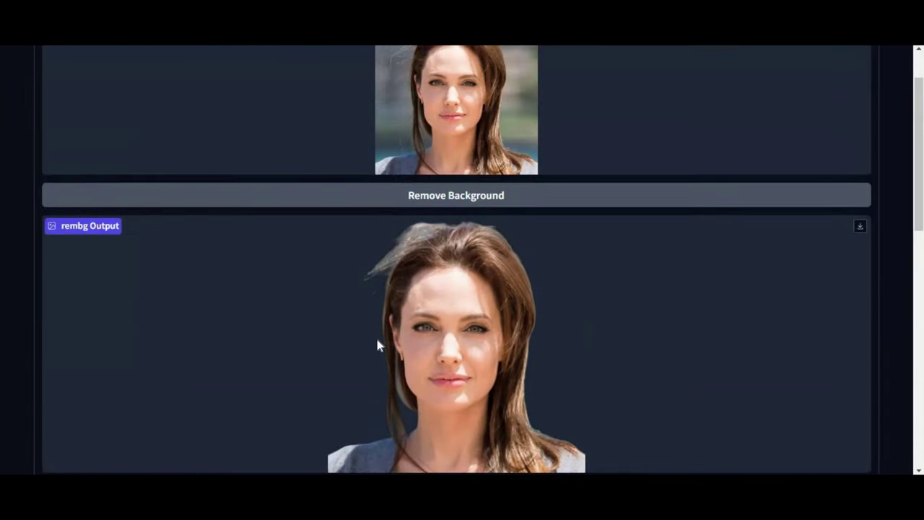
{"action": "scroll", "coordinate": [377, 346], "scroll_direction": "up", "scroll_amount": 1}
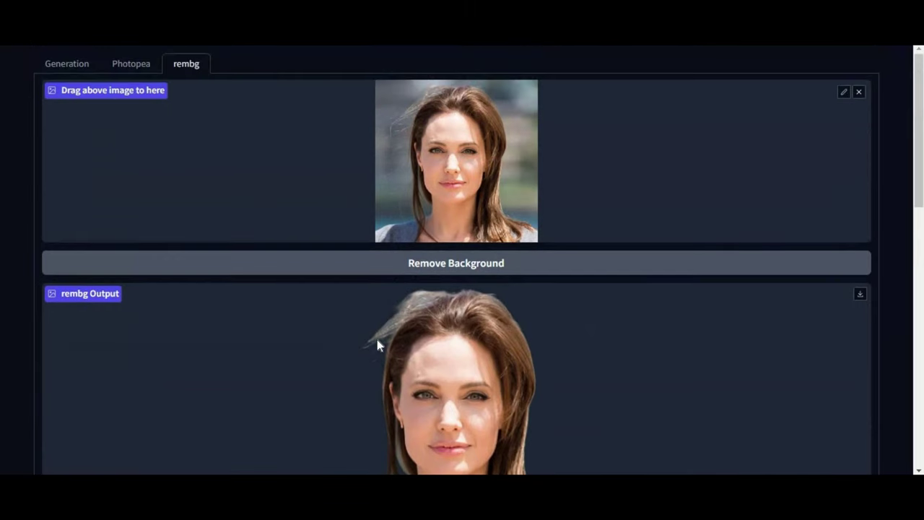
{"action": "scroll", "coordinate": [377, 345], "scroll_direction": "down", "scroll_amount": 7}
{"action": "scroll", "coordinate": [377, 345], "scroll_direction": "up", "scroll_amount": 2}
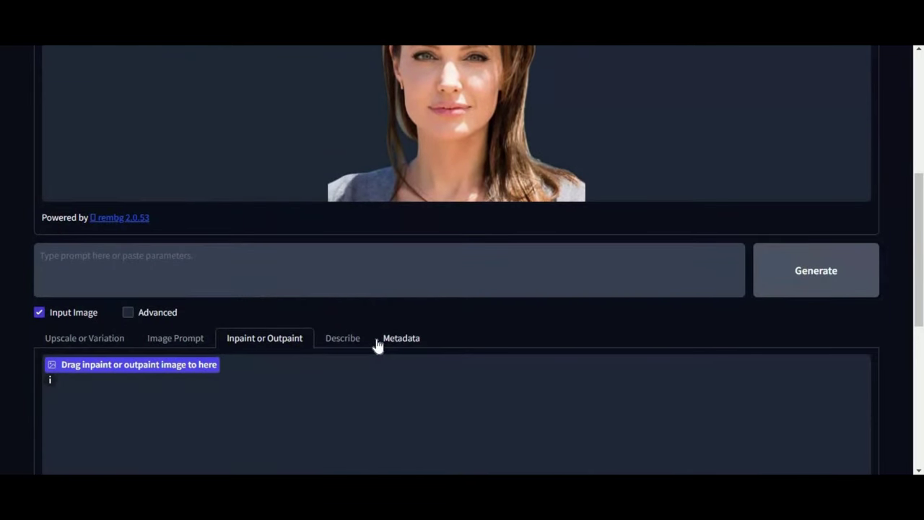
{"action": "scroll", "coordinate": [377, 345], "scroll_direction": "up", "scroll_amount": 6}
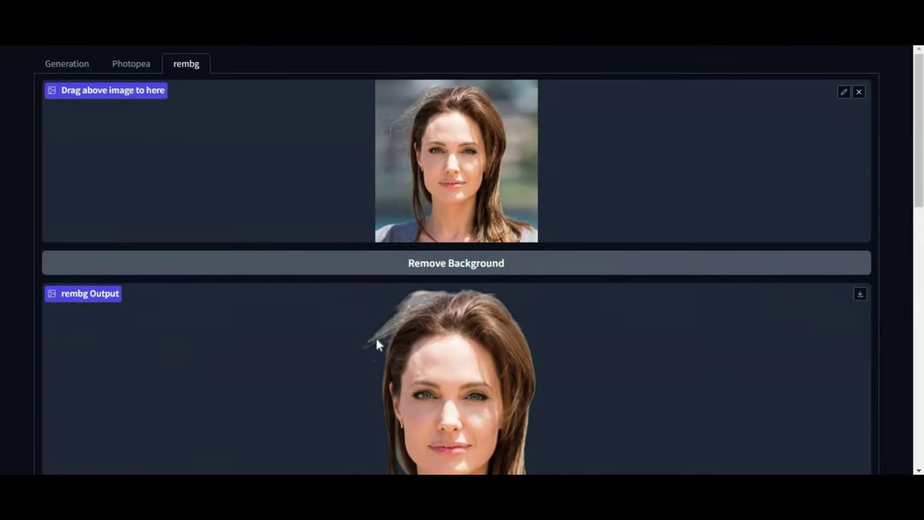
- Return to the Generation view, scroll its options, and select the browser address bar
{"action": "left_click", "coordinate": [70, 64]}
{"action": "scroll", "coordinate": [400, 226], "scroll_direction": "down", "scroll_amount": 5}
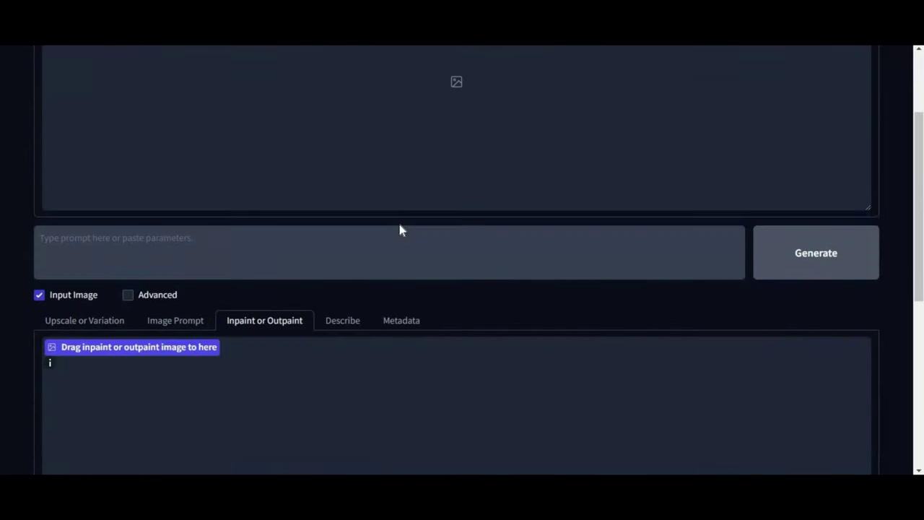
{"action": "scroll", "coordinate": [401, 230], "scroll_direction": "down", "scroll_amount": 2}
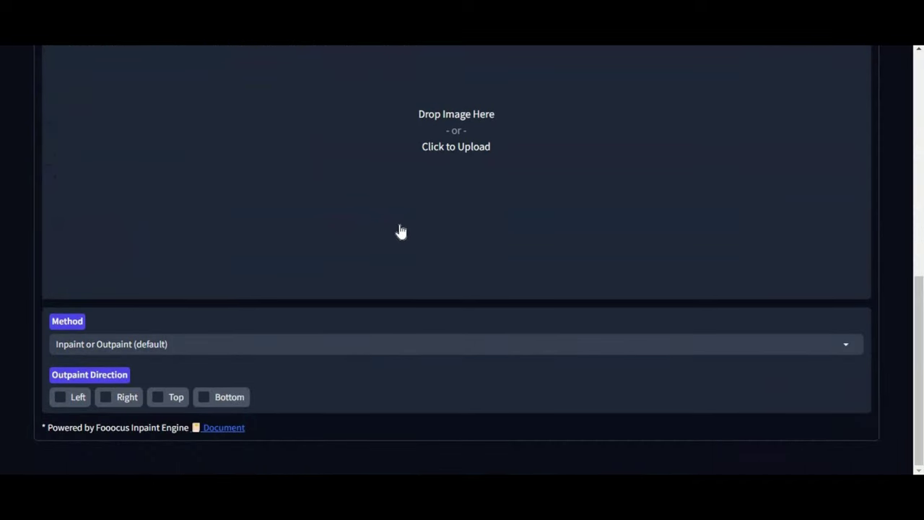
{"action": "scroll", "coordinate": [401, 231], "scroll_direction": "up", "scroll_amount": 7}
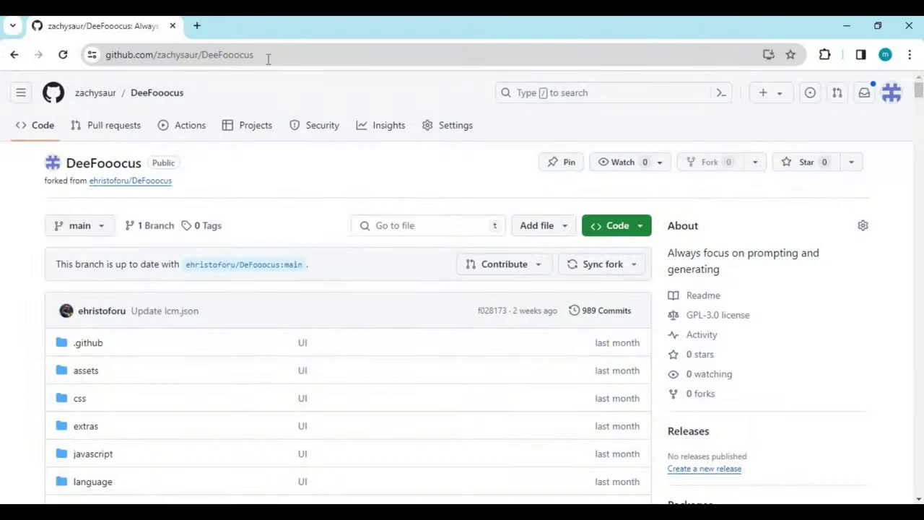
{"action": "left_click", "coordinate": [268, 58]}
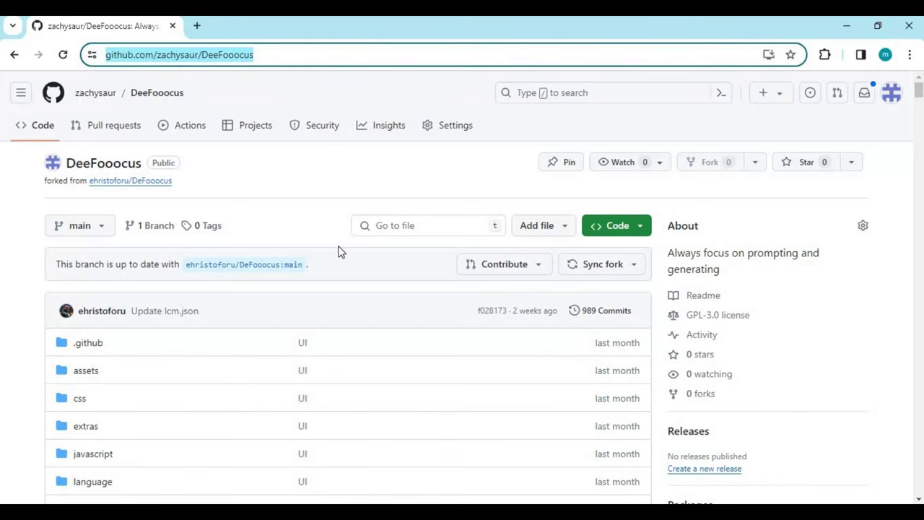
- Scroll the README to Download > Windows and start downloading DeFooocus_win64_portable.7z
{"action": "scroll", "coordinate": [340, 256], "scroll_direction": "down", "scroll_amount": 3}
{"action": "scroll", "coordinate": [340, 255], "scroll_direction": "up", "scroll_amount": 3}
{"action": "scroll", "coordinate": [340, 256], "scroll_direction": "down", "scroll_amount": 4}
{"action": "scroll", "coordinate": [340, 256], "scroll_direction": "down", "scroll_amount": 15}
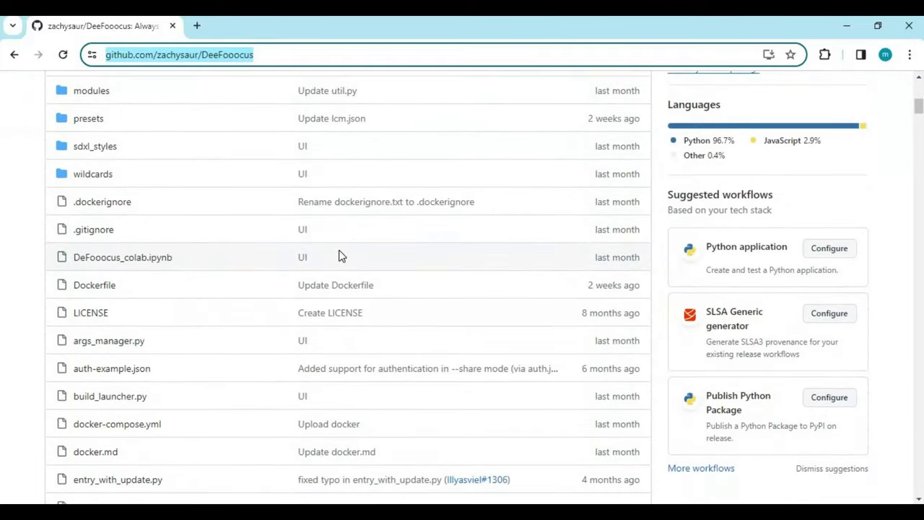
{"action": "scroll", "coordinate": [340, 255], "scroll_direction": "down", "scroll_amount": 12}
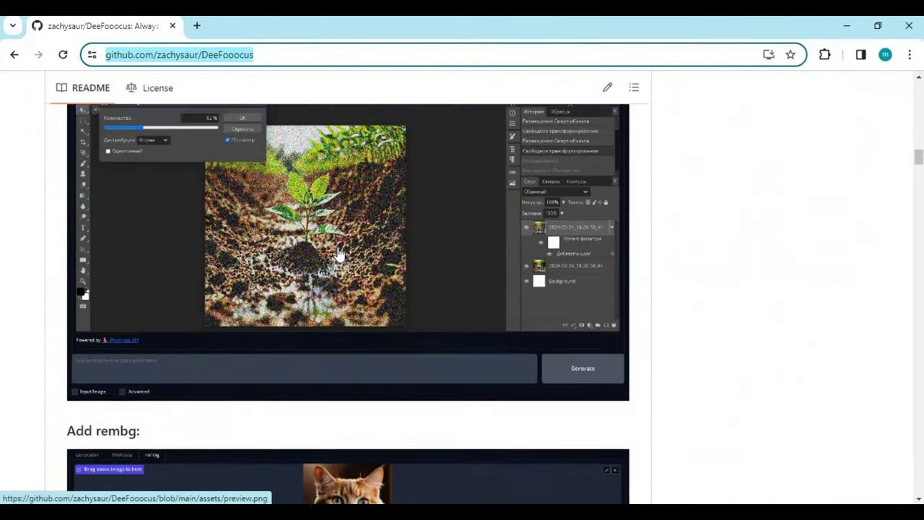
{"action": "scroll", "coordinate": [340, 251], "scroll_direction": "down", "scroll_amount": 6}
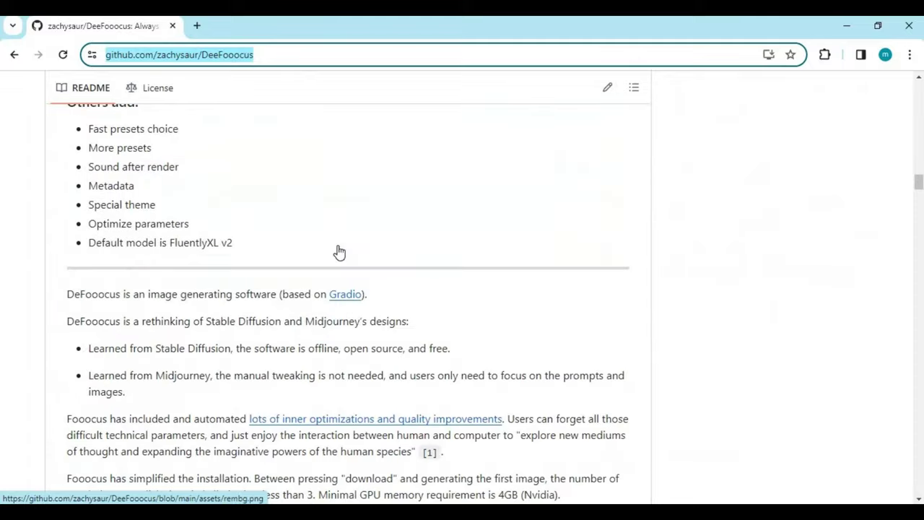
{"action": "scroll", "coordinate": [340, 252], "scroll_direction": "up", "scroll_amount": 3}
{"action": "scroll", "coordinate": [341, 251], "scroll_direction": "down", "scroll_amount": 1}
{"action": "scroll", "coordinate": [340, 251], "scroll_direction": "down", "scroll_amount": 12}
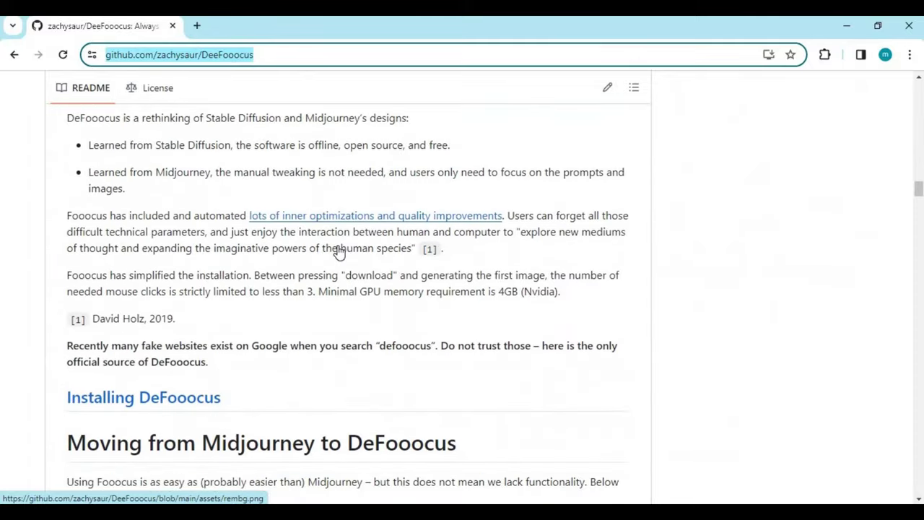
{"action": "scroll", "coordinate": [340, 248], "scroll_direction": "down", "scroll_amount": 5}
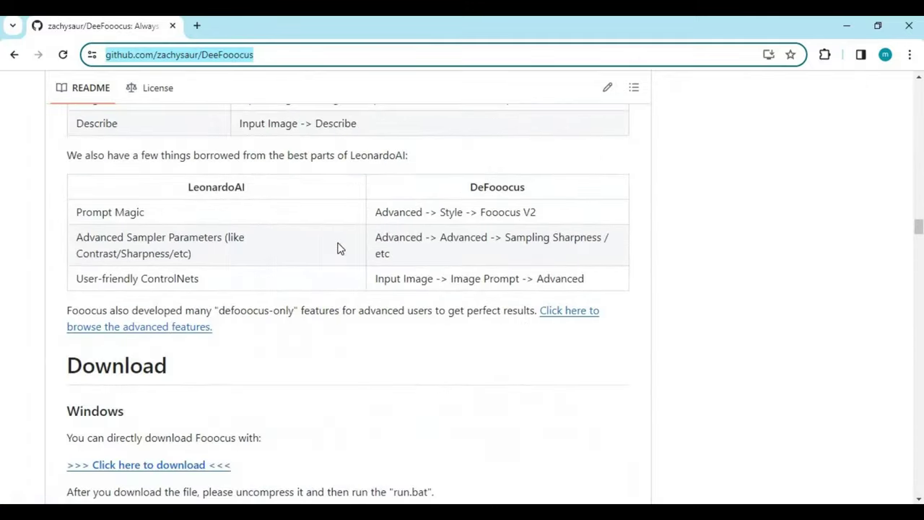
{"action": "left_click_drag", "start_coordinate": [57, 274], "coordinate": [123, 277]}
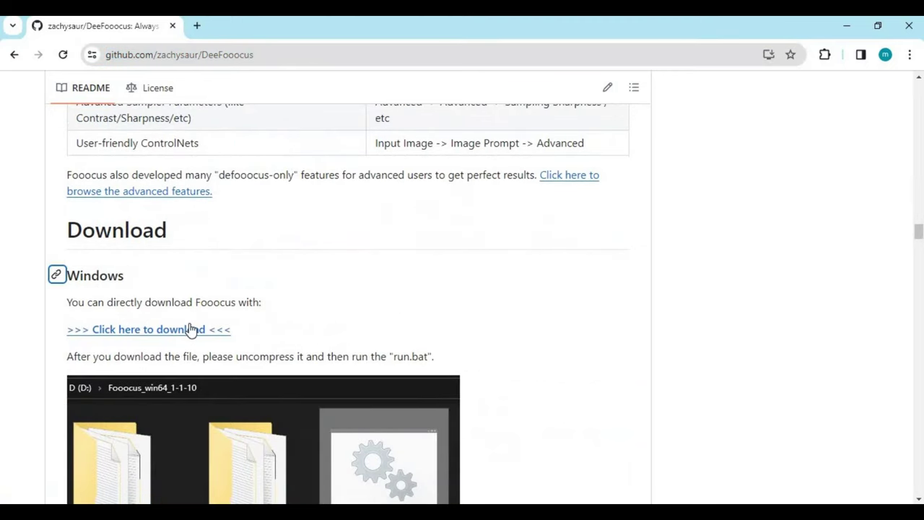
{"action": "left_click", "coordinate": [168, 335]}
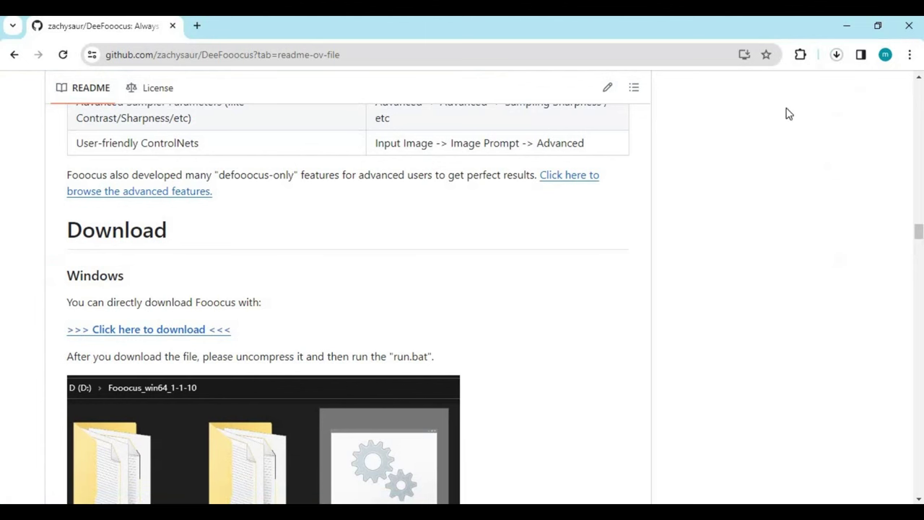
- Check the DeFooocus archive's progress in Chrome's recent downloads
{"action": "left_click", "coordinate": [836, 55]}
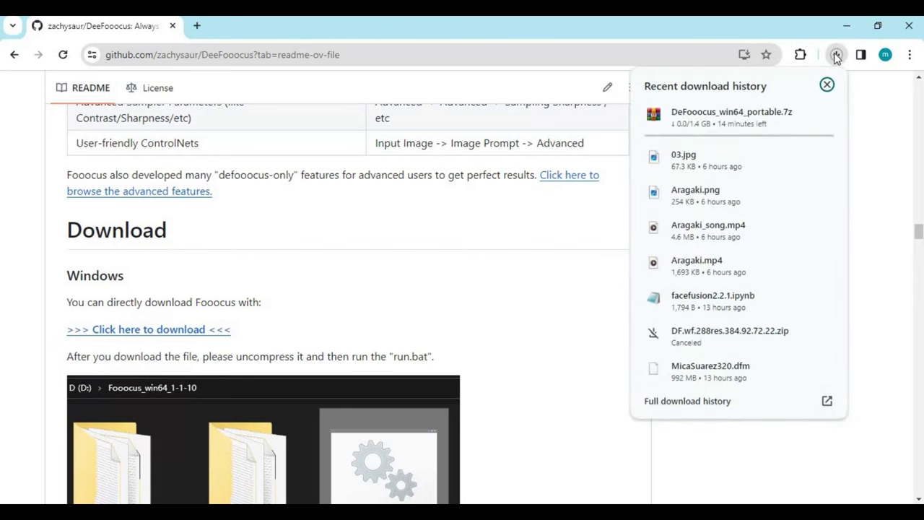
{"action": "mouse_move", "coordinate": [748, 108]}
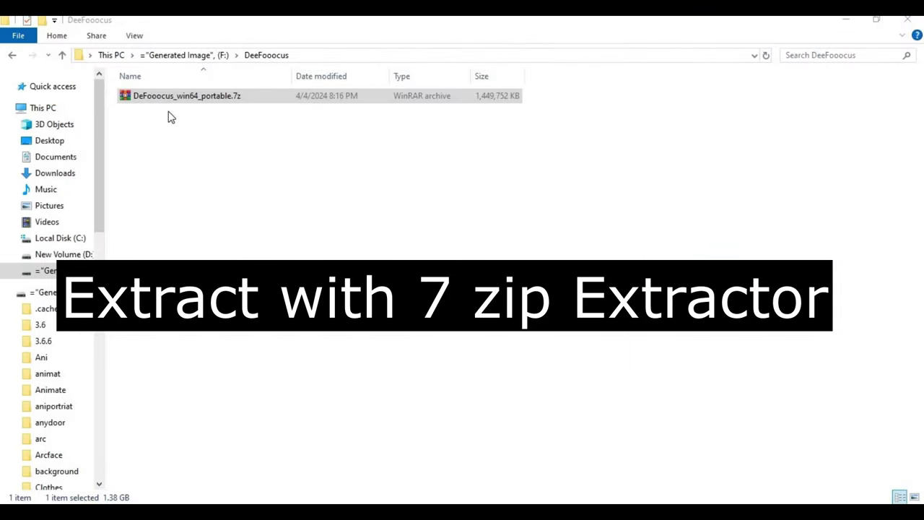
- Extract DeFooocus_win64_portable.7z into its current folder
{"action": "right_click", "coordinate": [196, 103]}
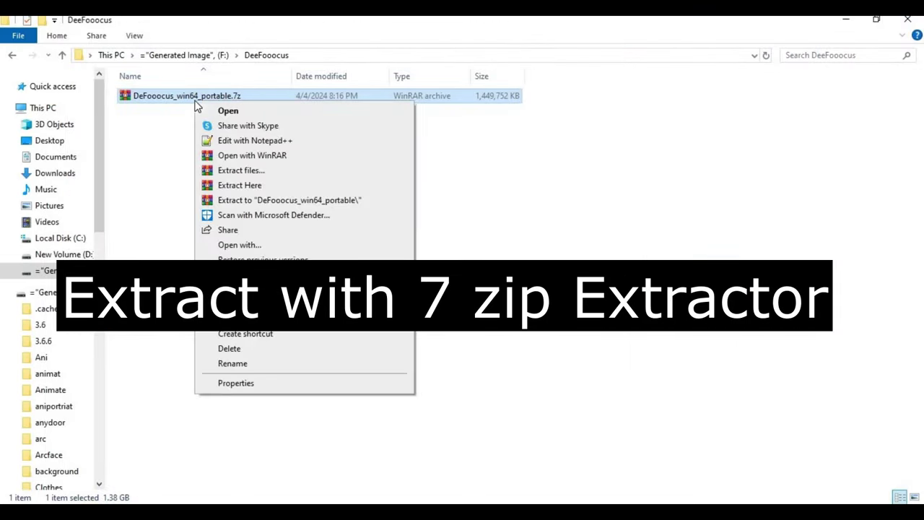
{"action": "left_click", "coordinate": [267, 185]}
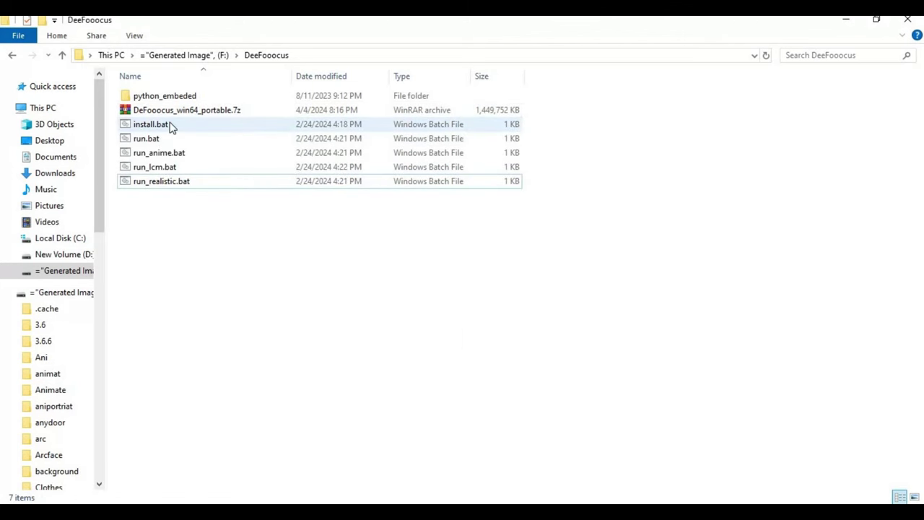
- Run install.bat to clone DeFooocus, then launch run_realistic.bat
{"action": "double_click", "coordinate": [162, 125]}
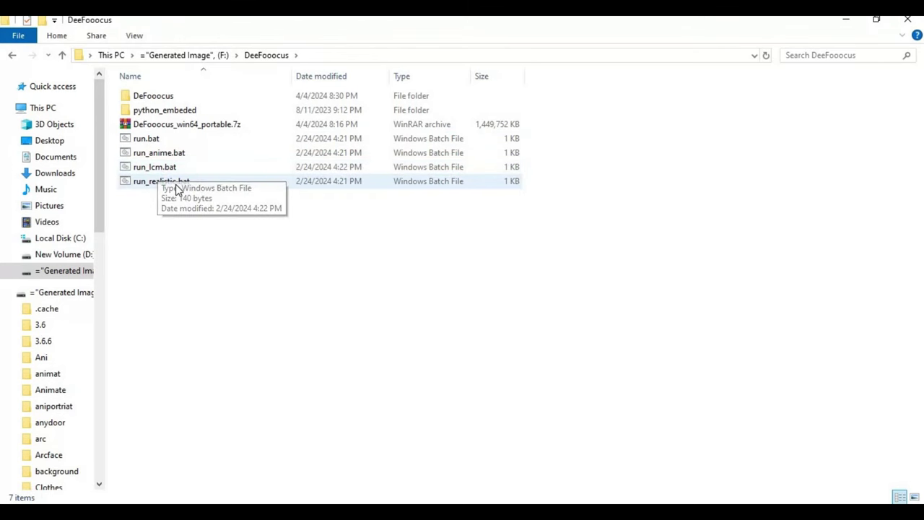
{"action": "double_click", "coordinate": [172, 188]}
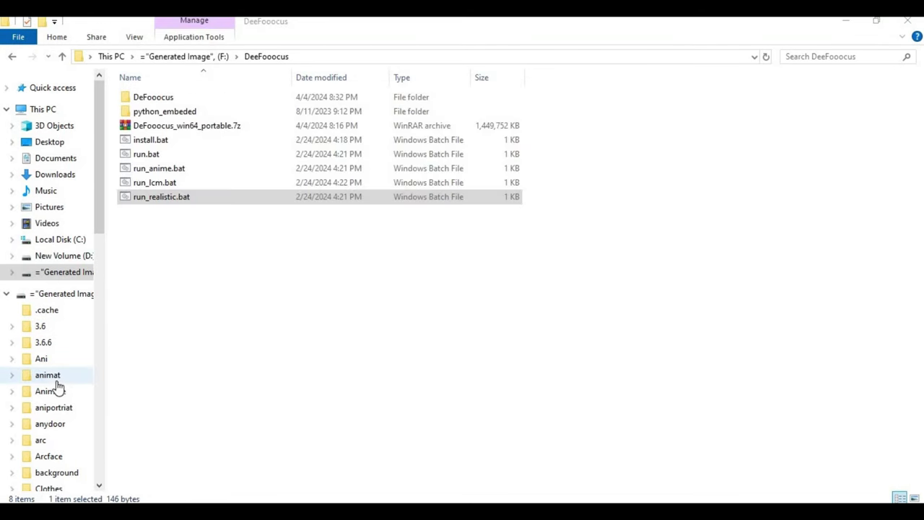
- Run run_realistic.bat to start DeFooocus with the realistic preset in the browser
{"action": "left_click", "coordinate": [143, 200]}
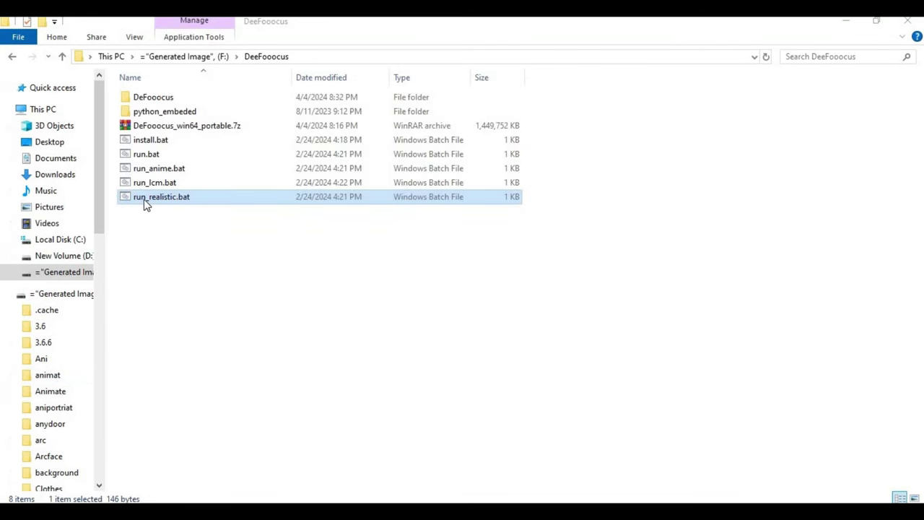
{"action": "double_click", "coordinate": [144, 200]}
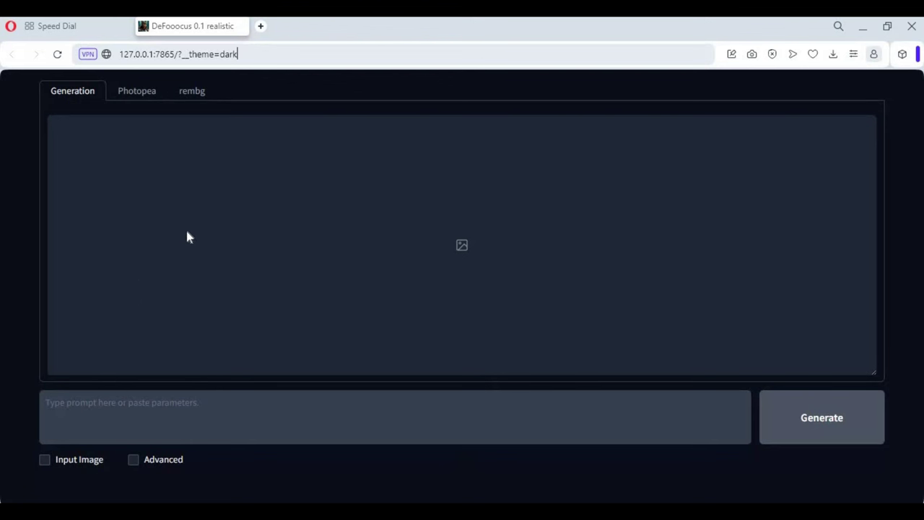
- Reload DeFooocus at 127.0.0.1:7865 without the dark-theme parameter
{"action": "key", "text": "Return"}
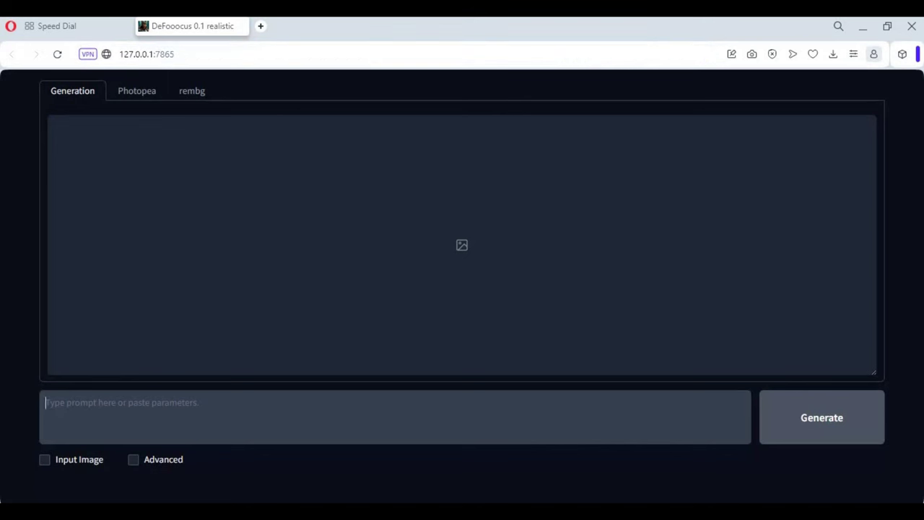